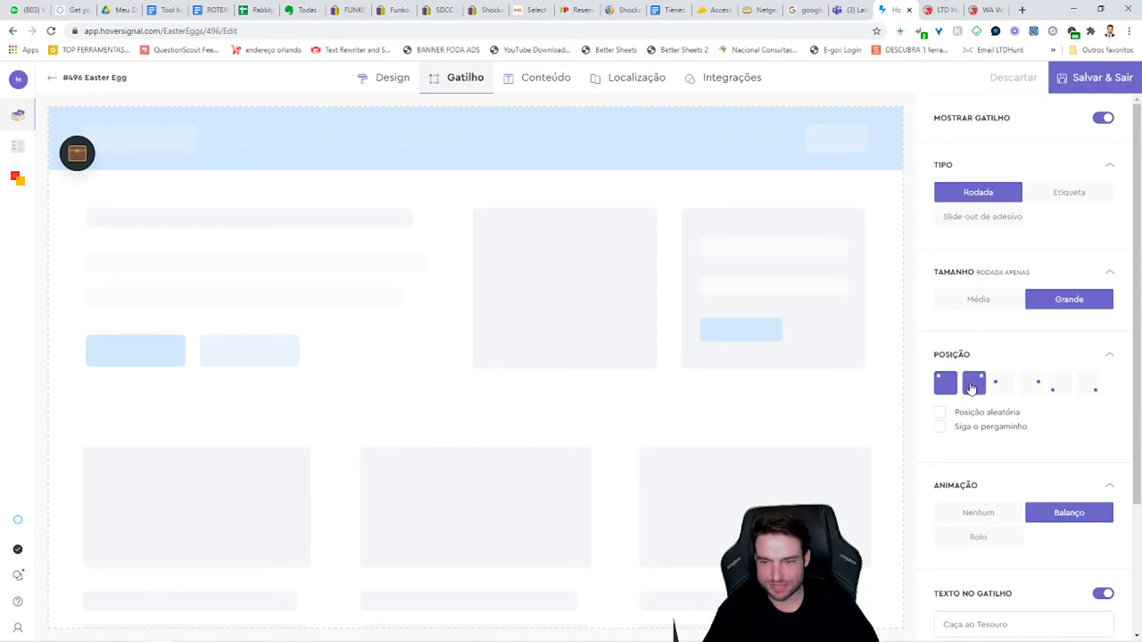
Step: Try the available positions for the Easter egg trigger and place it halfway up the left edge of the page preview
{"action": "left_click", "coordinate": [1030, 383]}
{"action": "left_click", "coordinate": [1057, 392]}
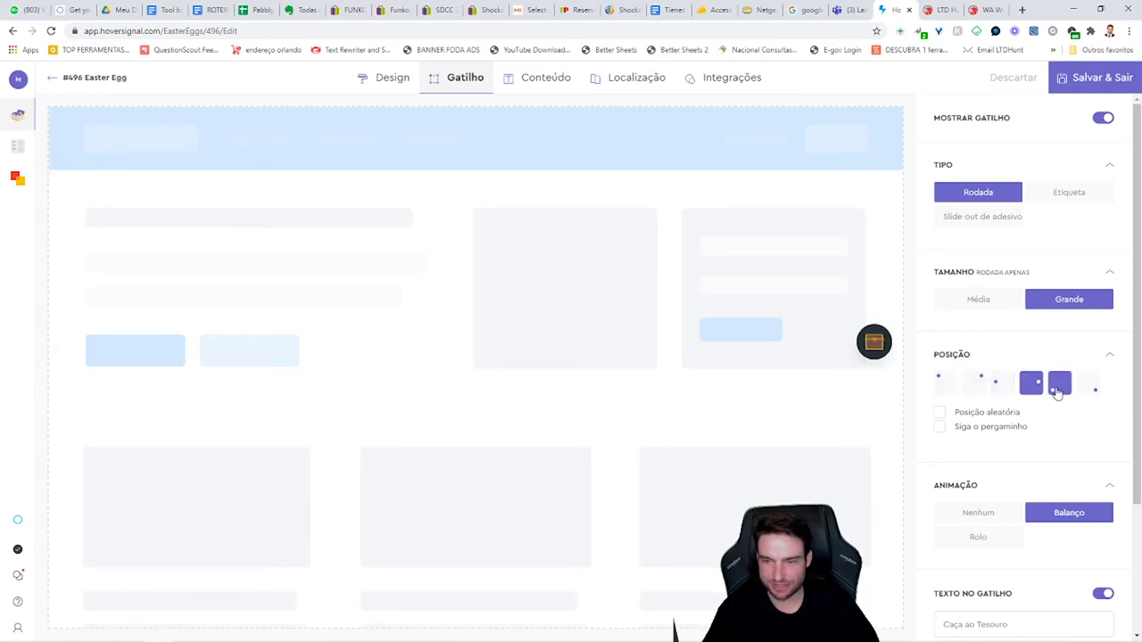
{"action": "left_click", "coordinate": [1089, 386]}
{"action": "left_click", "coordinate": [1053, 390]}
{"action": "left_click", "coordinate": [1034, 390]}
{"action": "left_click", "coordinate": [1002, 384]}
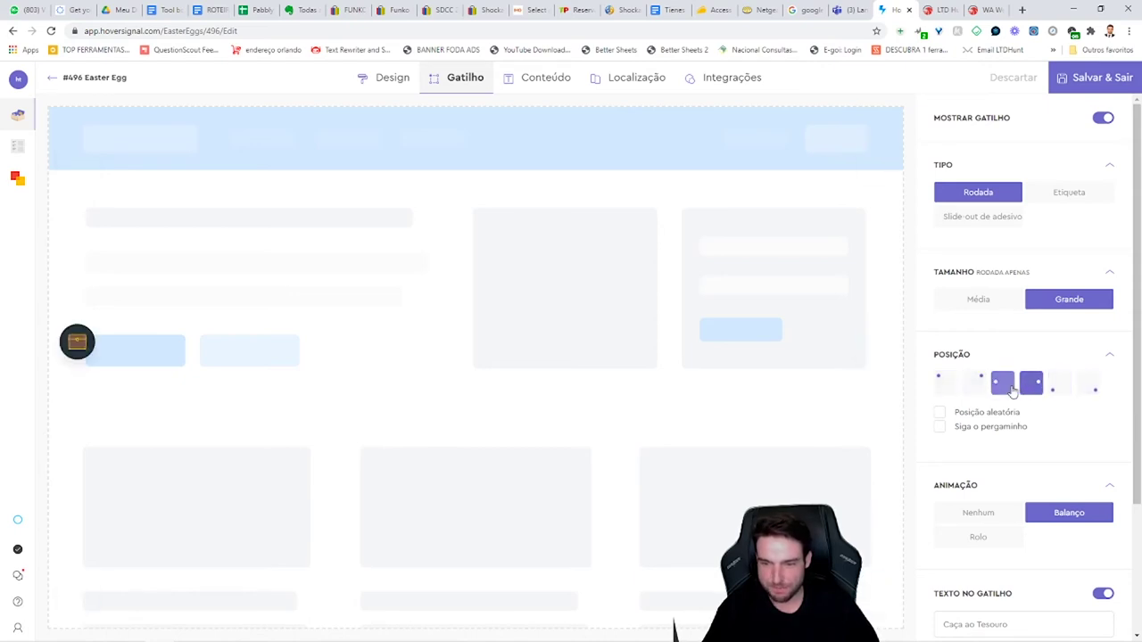
Step: Preview the Rolo animation on the trigger, and set the animation to Nenhum
{"action": "left_click", "coordinate": [978, 512]}
{"action": "left_click", "coordinate": [982, 536]}
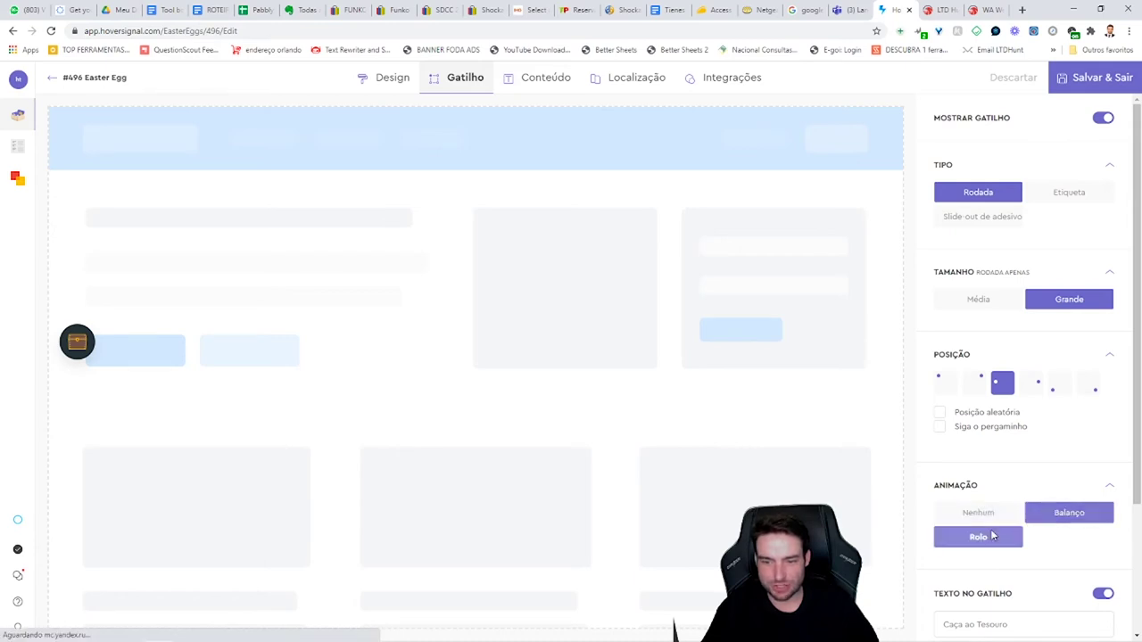
{"action": "mouse_move", "coordinate": [79, 348]}
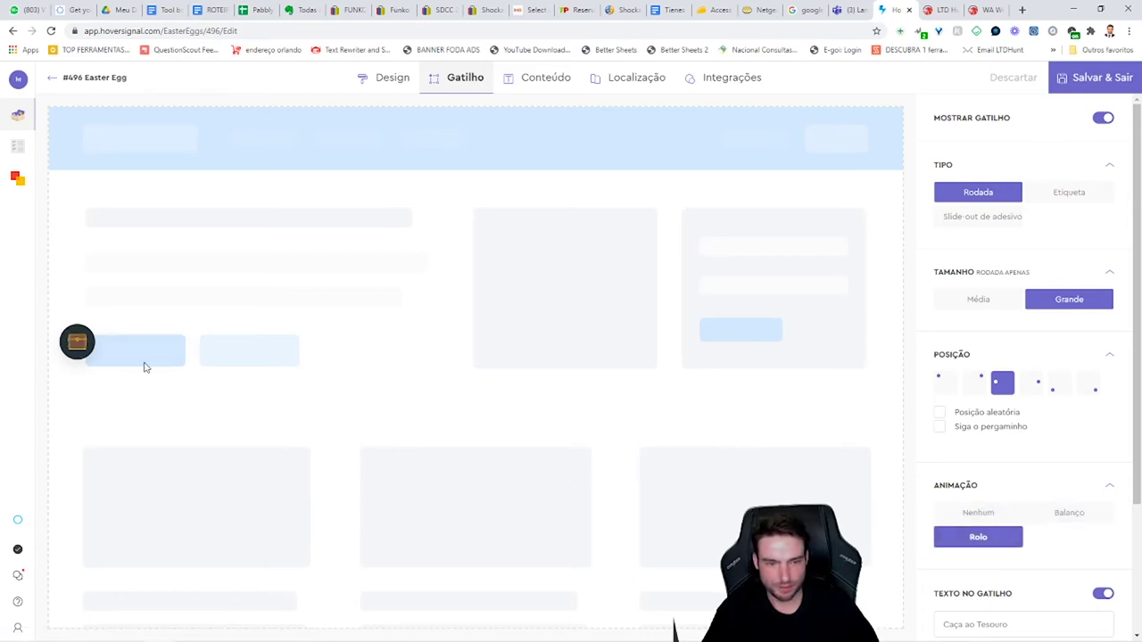
{"action": "left_click", "coordinate": [978, 512]}
Step: Examine the trigger's text, background colour and icon settings
{"action": "scroll", "coordinate": [1027, 482], "scroll_direction": "down", "scroll_amount": 2}
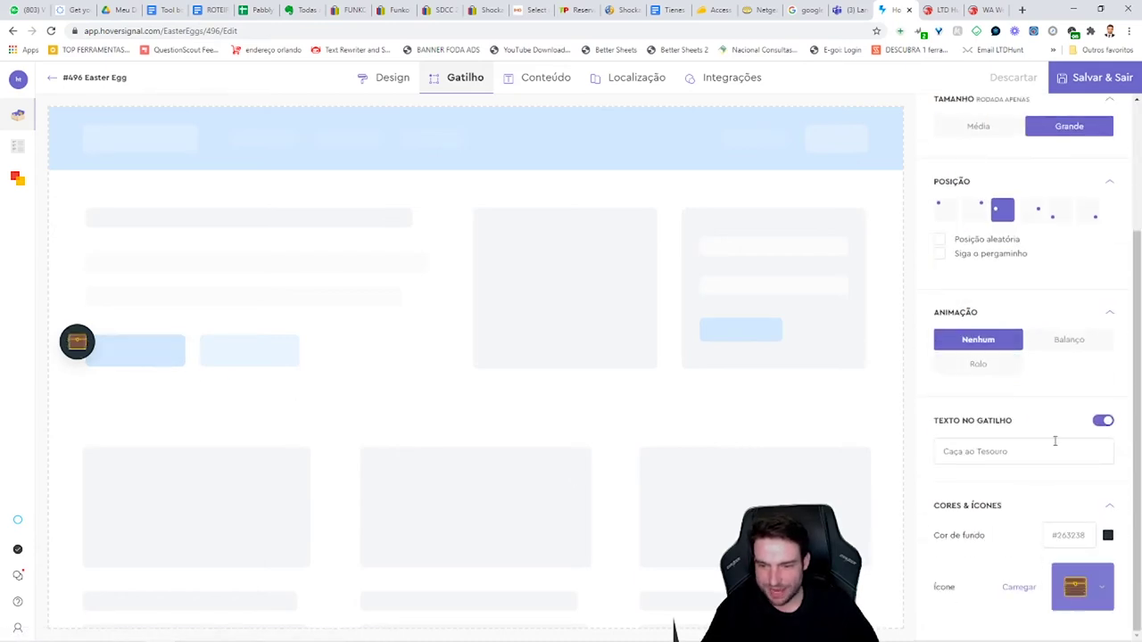
{"action": "triple_click", "coordinate": [1055, 452]}
{"action": "left_click", "coordinate": [1043, 450]}
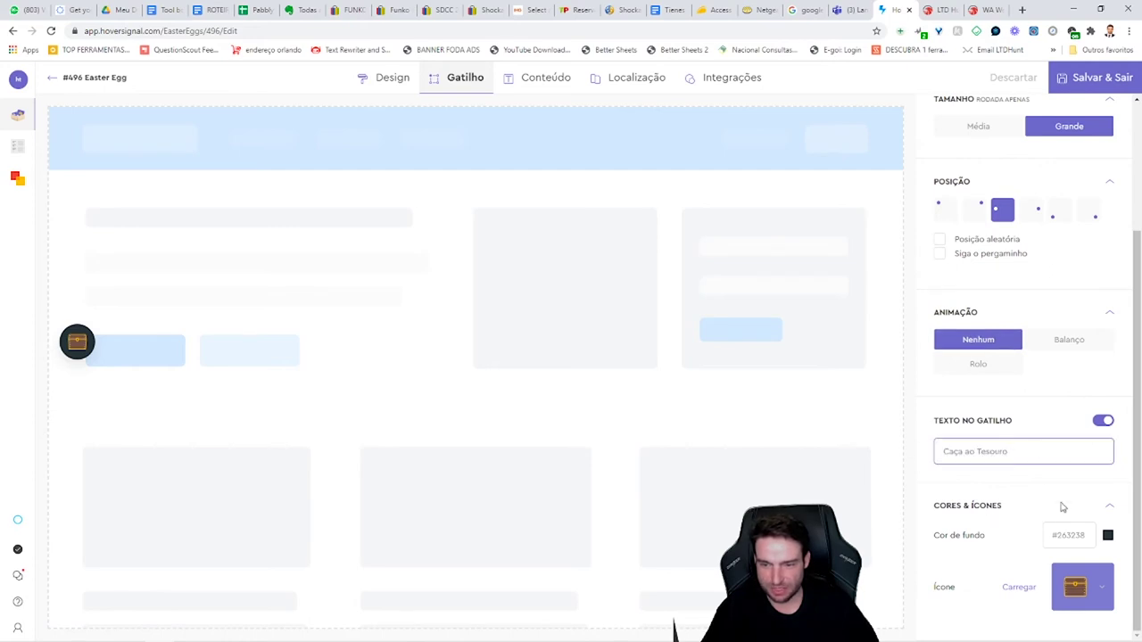
{"action": "left_click", "coordinate": [1070, 538]}
{"action": "left_click", "coordinate": [1062, 515]}
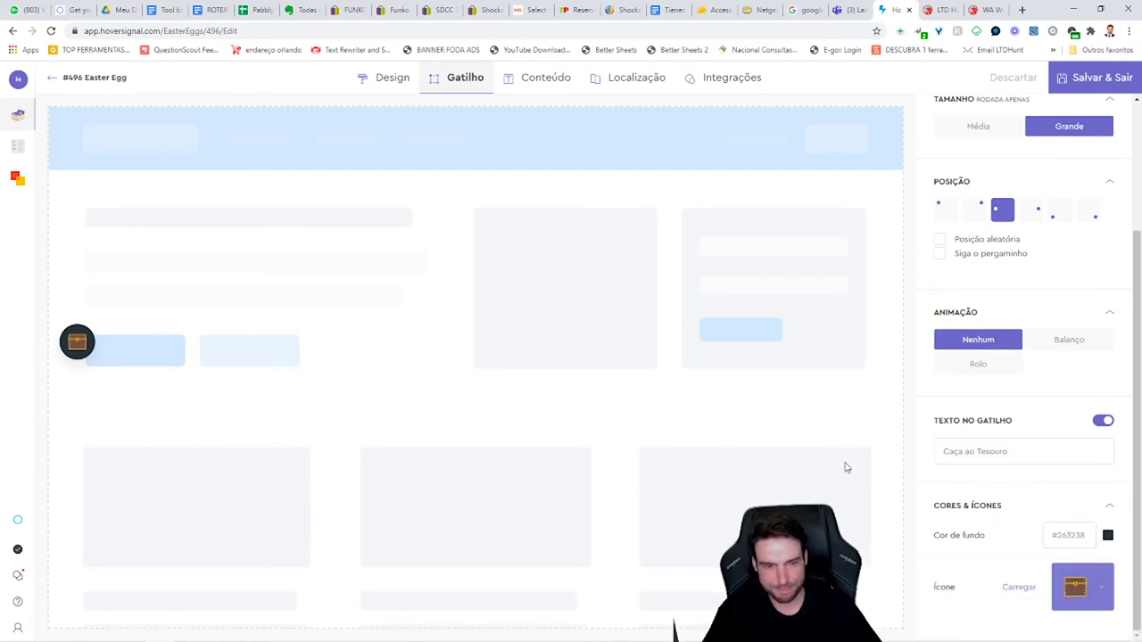
{"action": "scroll", "coordinate": [956, 116], "scroll_direction": "up", "scroll_amount": 2}
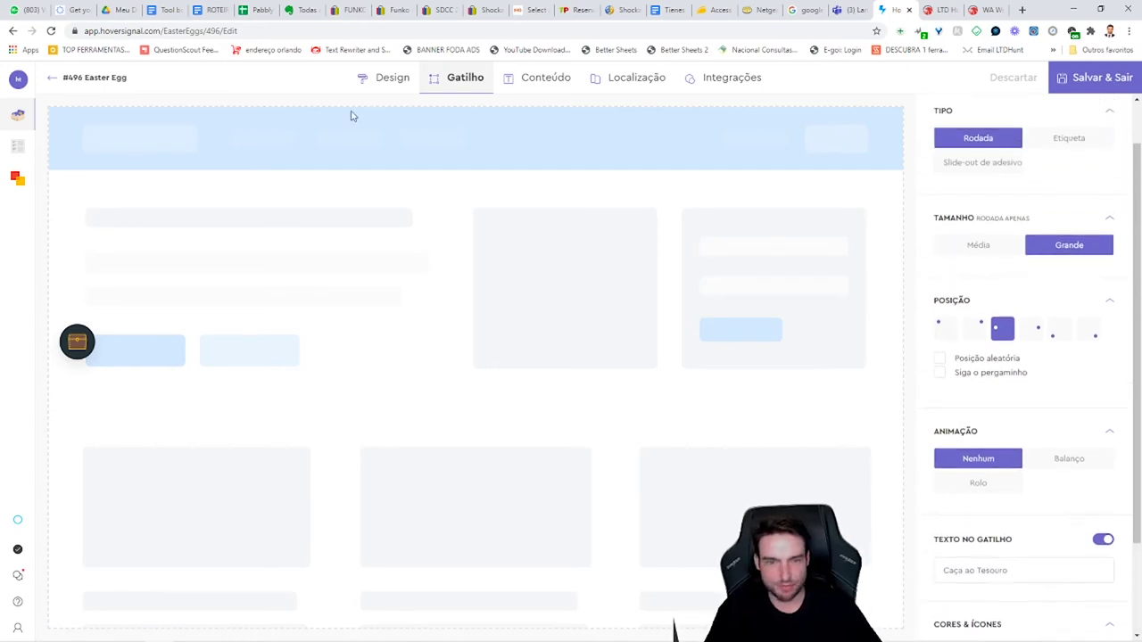
Step: Review the Easter egg's content texts, from the progress messages and call to action to the thank-you section's coupon code
{"action": "left_click", "coordinate": [535, 77]}
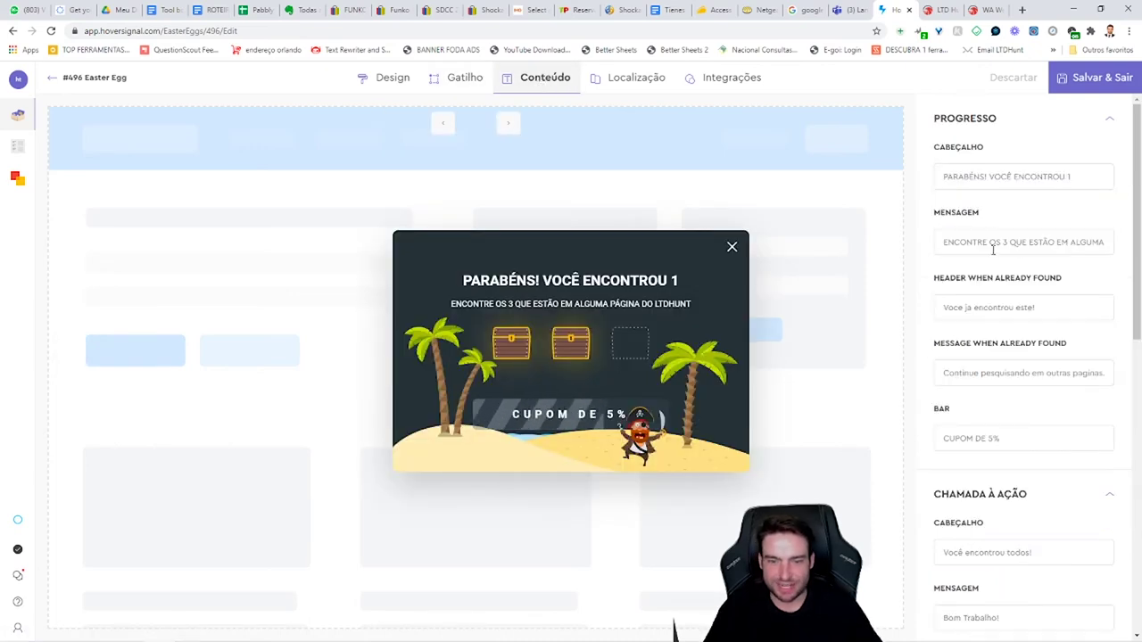
{"action": "left_click_drag", "start_coordinate": [990, 242], "coordinate": [1019, 243]}
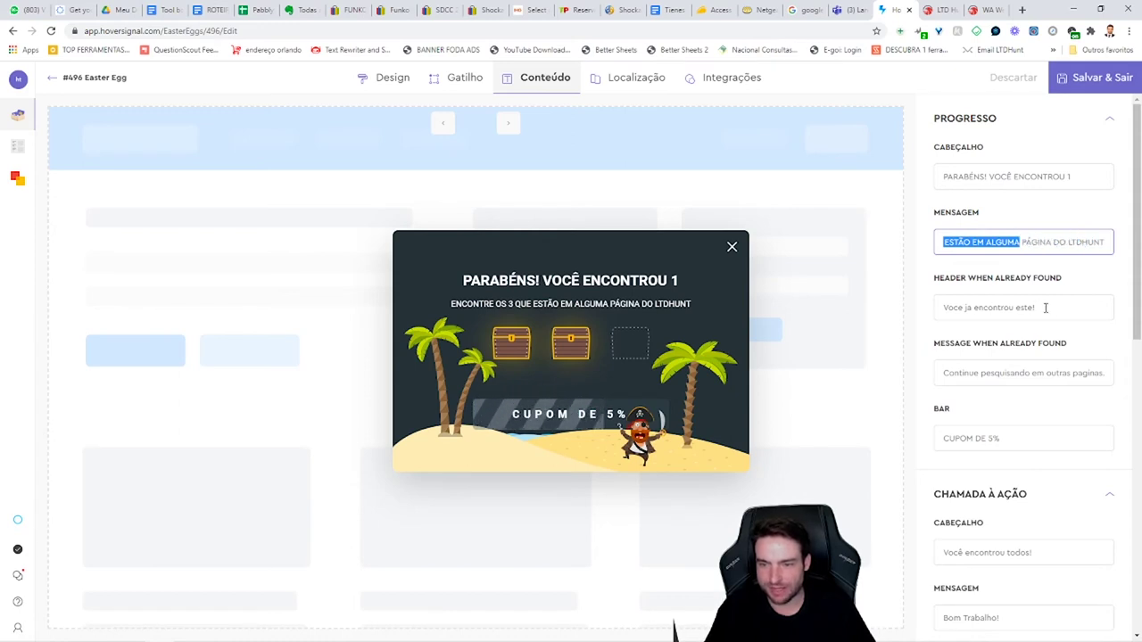
{"action": "key", "text": "Tab"}
{"action": "scroll", "coordinate": [1026, 366], "scroll_direction": "down", "scroll_amount": 3}
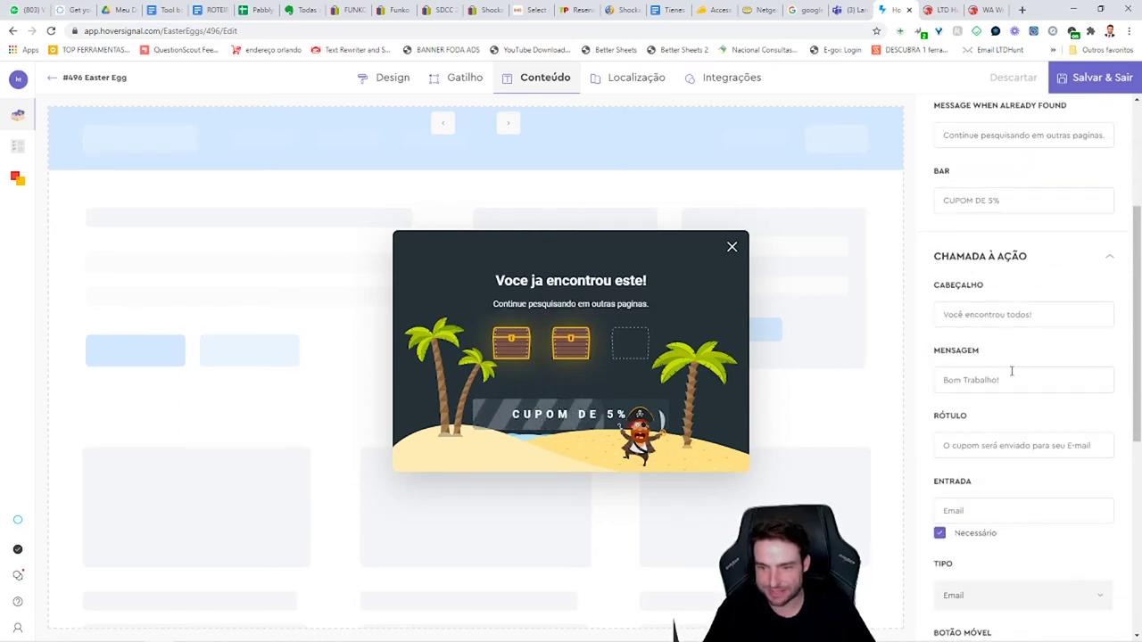
{"action": "scroll", "coordinate": [1034, 359], "scroll_direction": "down", "scroll_amount": 5}
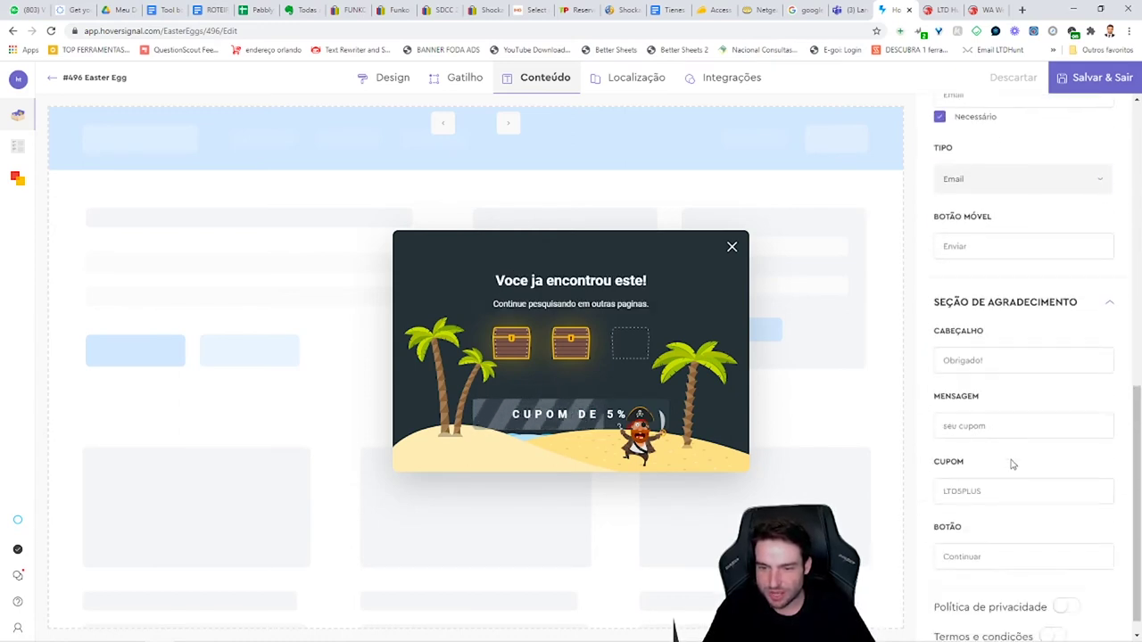
{"action": "left_click_drag", "start_coordinate": [1012, 471], "coordinate": [899, 470]}
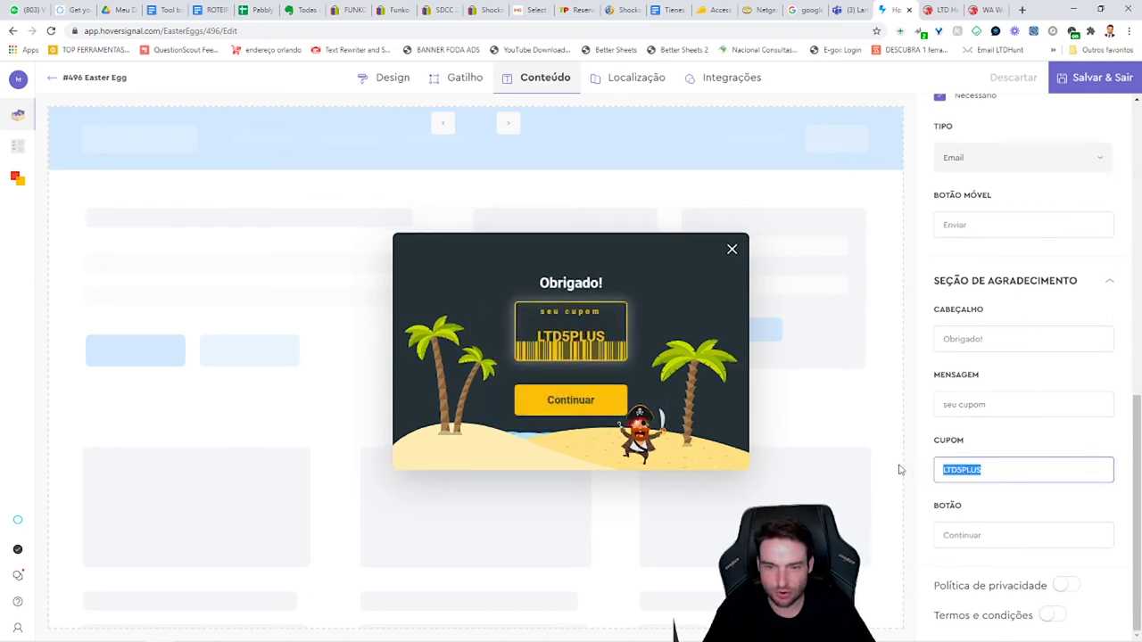
{"action": "left_click", "coordinate": [994, 470]}
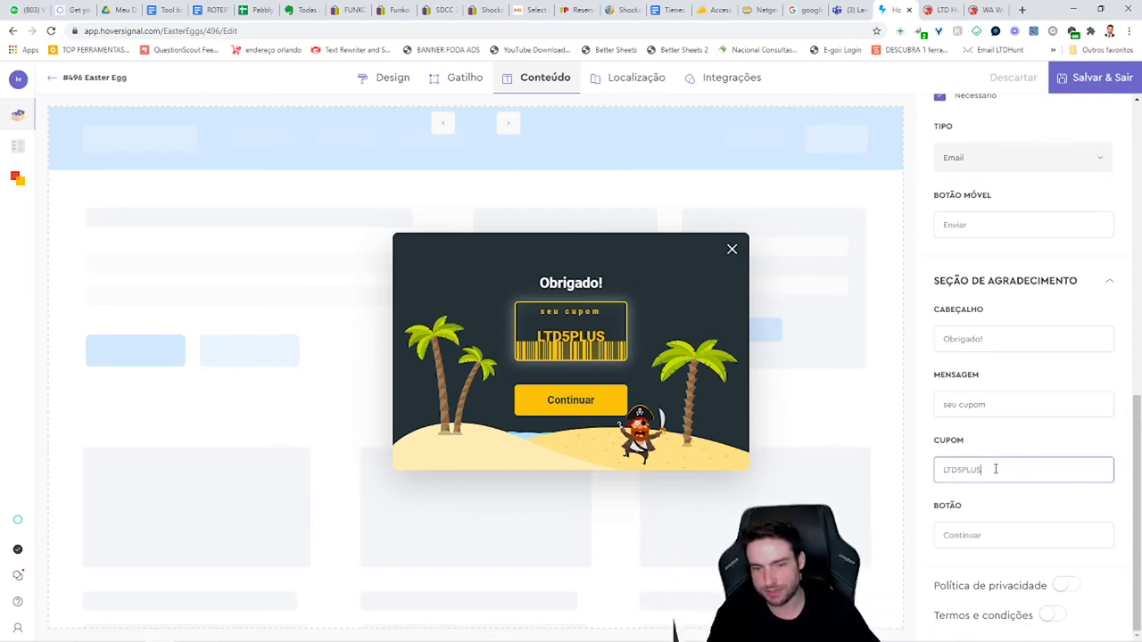
Step: Try enabling the privacy policy option below the thank-you section
{"action": "left_click", "coordinate": [1064, 588]}
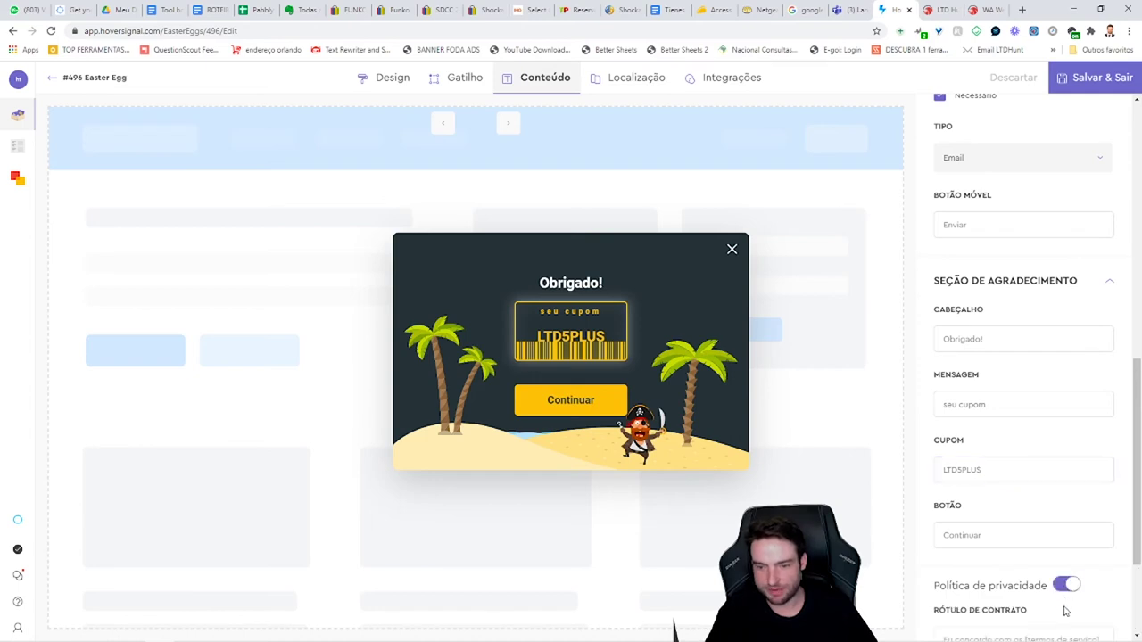
{"action": "left_click", "coordinate": [1064, 585]}
{"action": "scroll", "coordinate": [1031, 537], "scroll_direction": "up", "scroll_amount": 5}
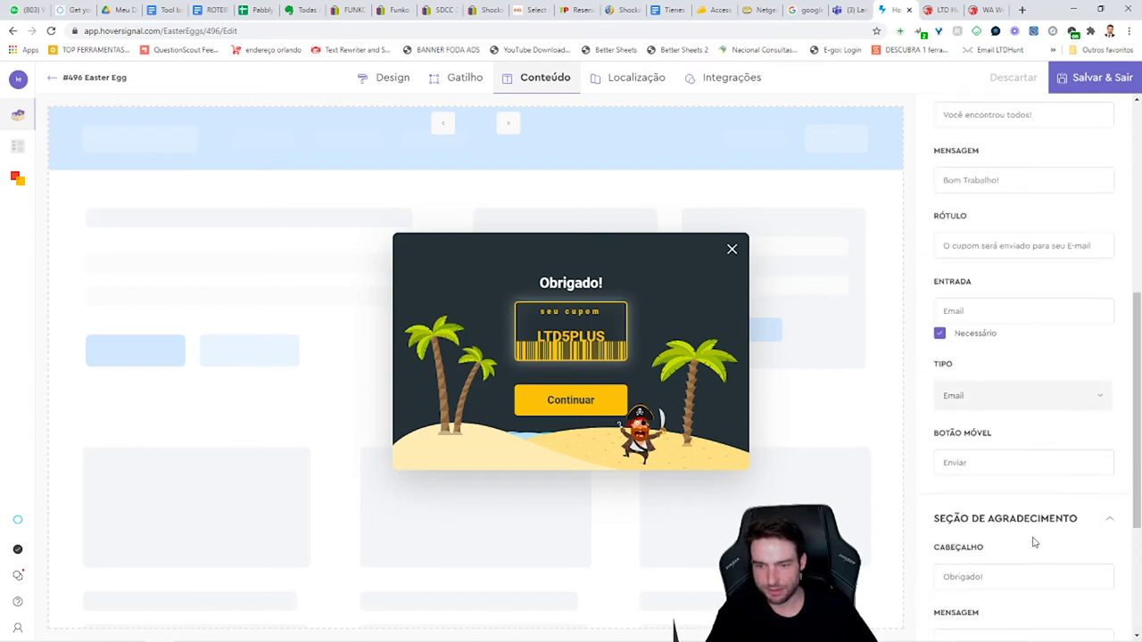
Step: Examine the three page URLs on which the Easter egg is set to appear
{"action": "left_click", "coordinate": [627, 81]}
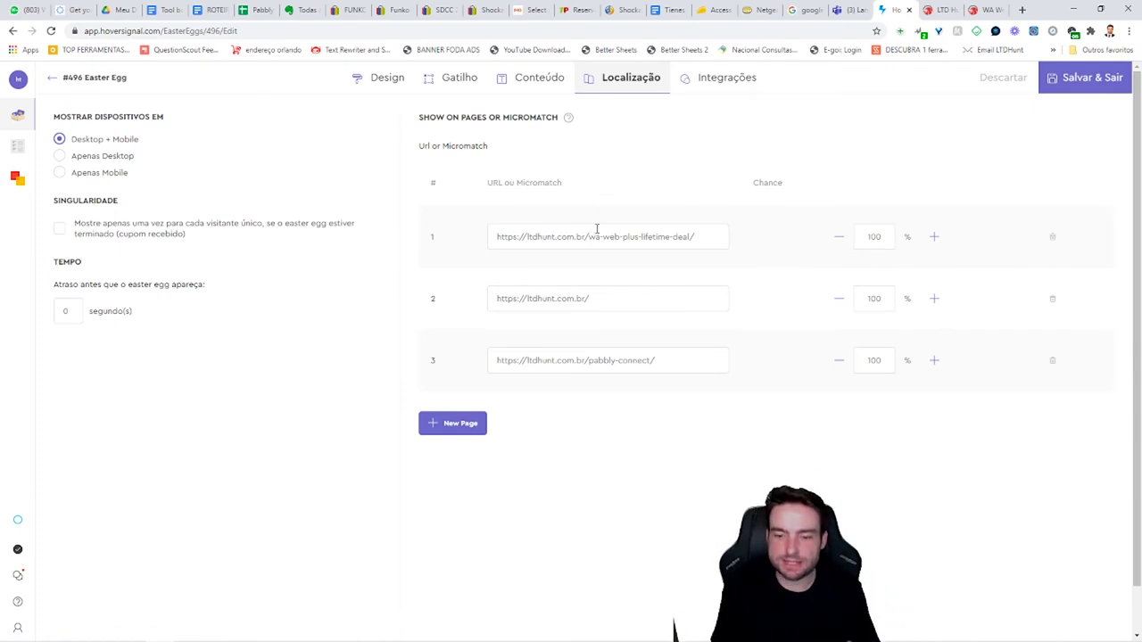
{"action": "left_click_drag", "start_coordinate": [700, 237], "coordinate": [518, 247]}
{"action": "left_click_drag", "start_coordinate": [606, 298], "coordinate": [405, 292]}
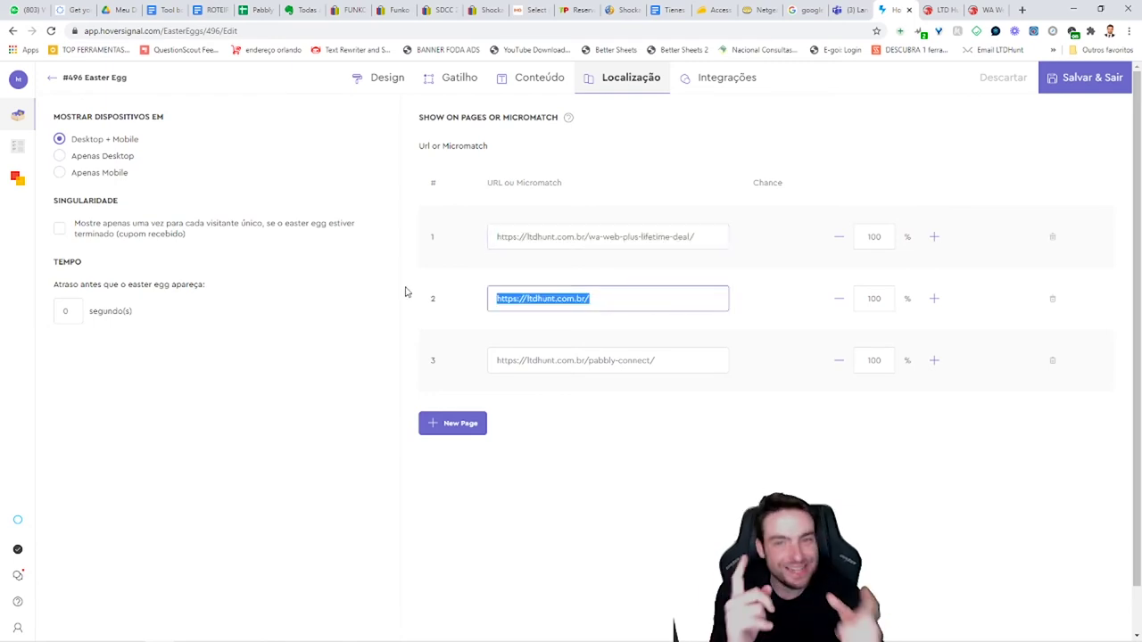
{"action": "left_click_drag", "start_coordinate": [677, 363], "coordinate": [491, 357]}
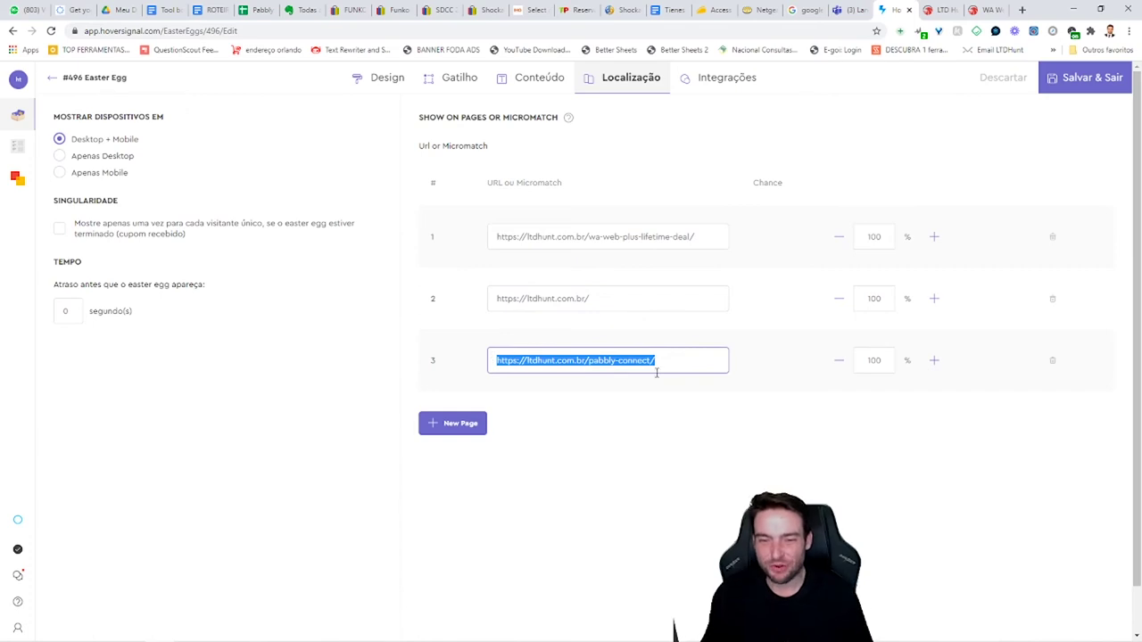
Step: Examine the chance percentages assigned to the Easter egg's target pages
{"action": "left_click_drag", "start_coordinate": [882, 242], "coordinate": [861, 242]}
{"action": "left_click_drag", "start_coordinate": [879, 298], "coordinate": [815, 298]}
{"action": "left_click", "coordinate": [714, 238]}
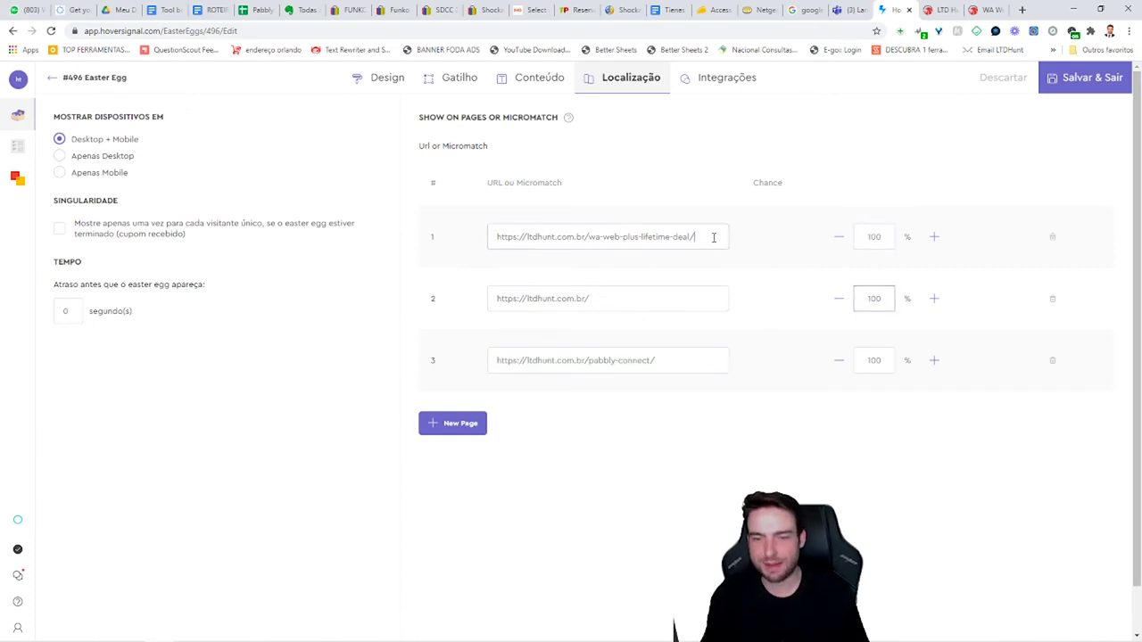
{"action": "left_click_drag", "start_coordinate": [714, 238], "coordinate": [635, 237]}
{"action": "left_click_drag", "start_coordinate": [895, 241], "coordinate": [841, 237]}
{"action": "left_click_drag", "start_coordinate": [890, 297], "coordinate": [836, 298]}
{"action": "left_click", "coordinate": [890, 297]}
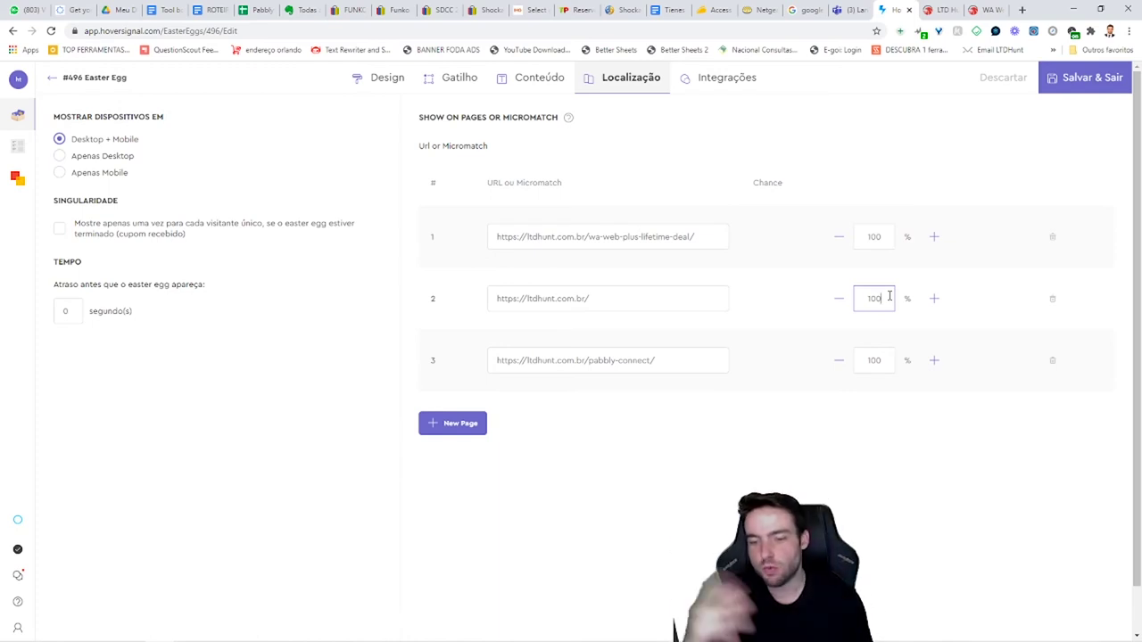
{"action": "left_click_drag", "start_coordinate": [889, 296], "coordinate": [809, 306]}
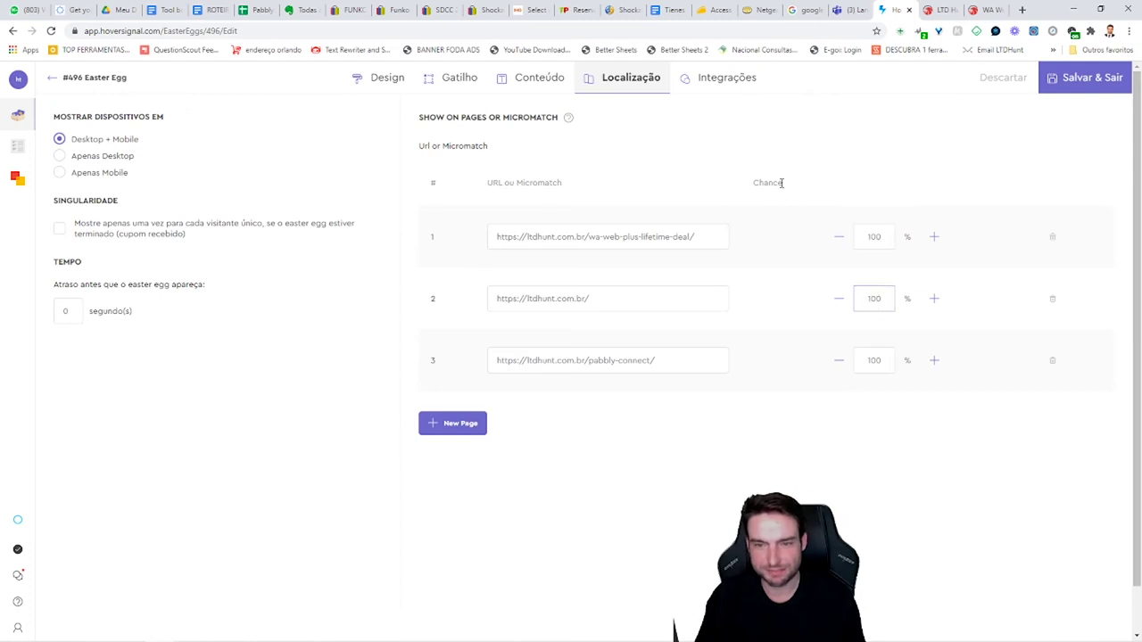
Step: Examine the Easter egg's email integrations, including Mailchimp, and revisit its design and trigger settings
{"action": "left_click", "coordinate": [696, 80]}
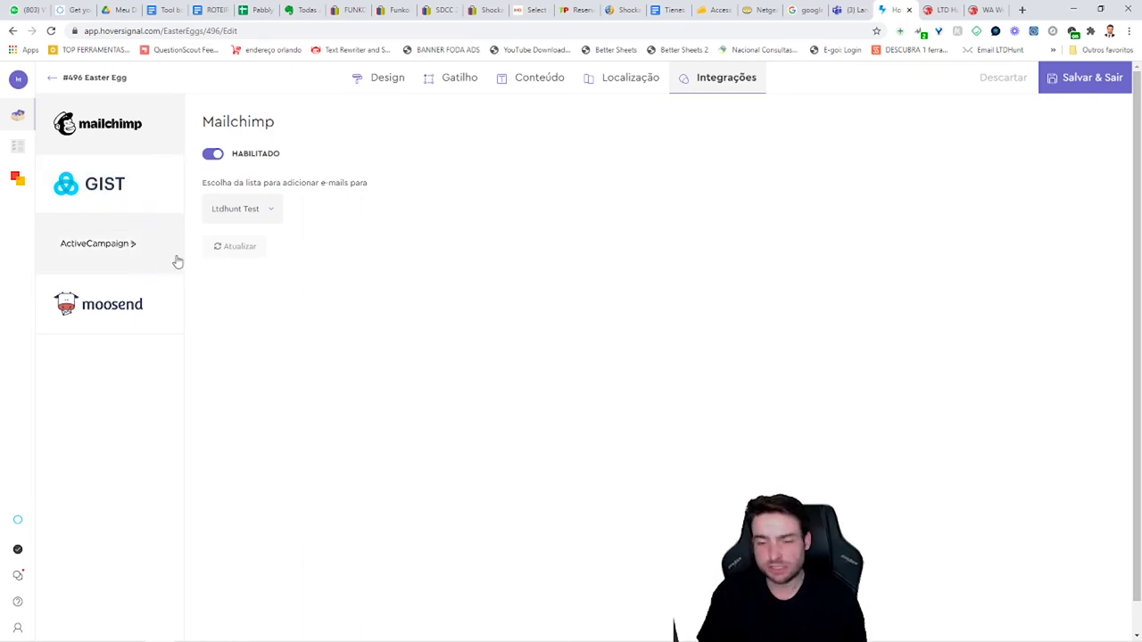
{"action": "left_click", "coordinate": [401, 79]}
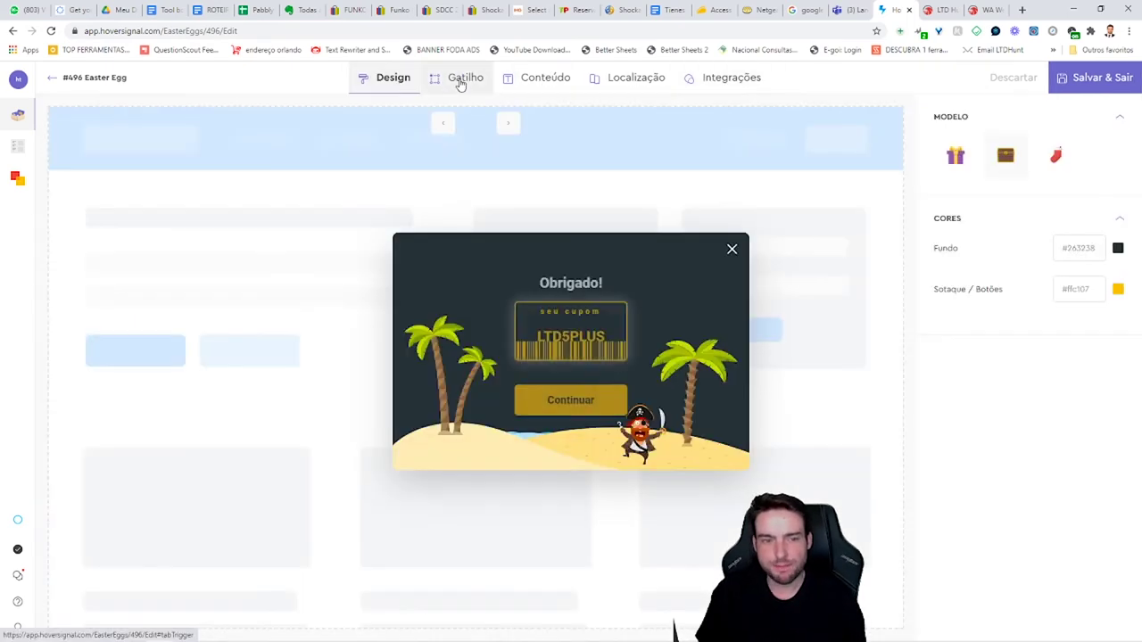
{"action": "left_click", "coordinate": [462, 81]}
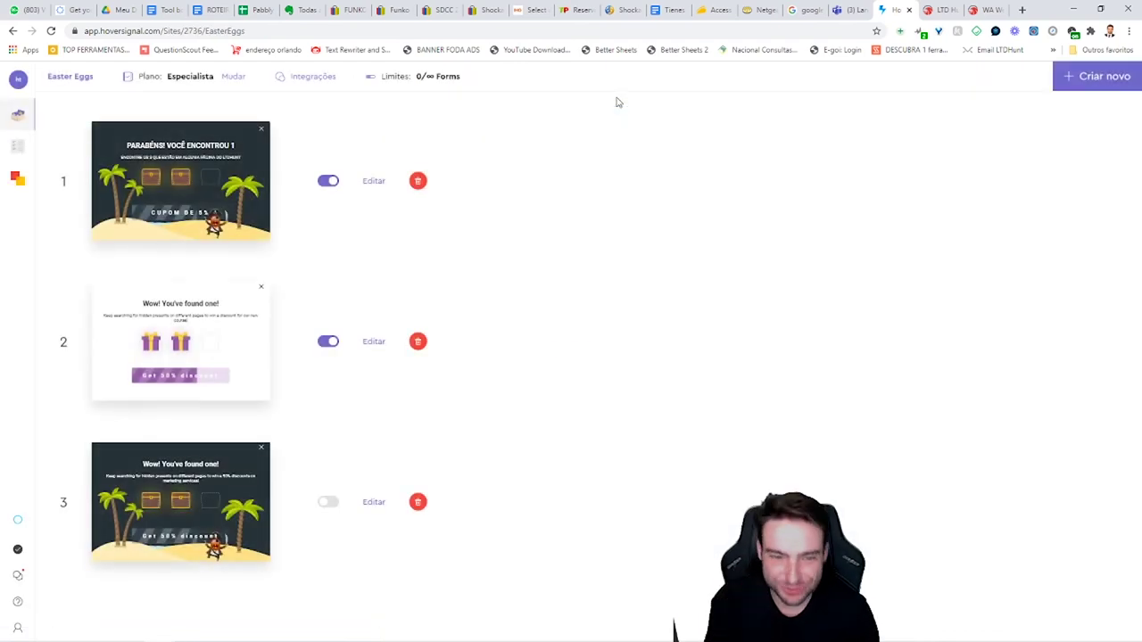
Step: Open the existing Loteria da Sorte widget for editing and review its design and its content texts
{"action": "left_click", "coordinate": [44, 182]}
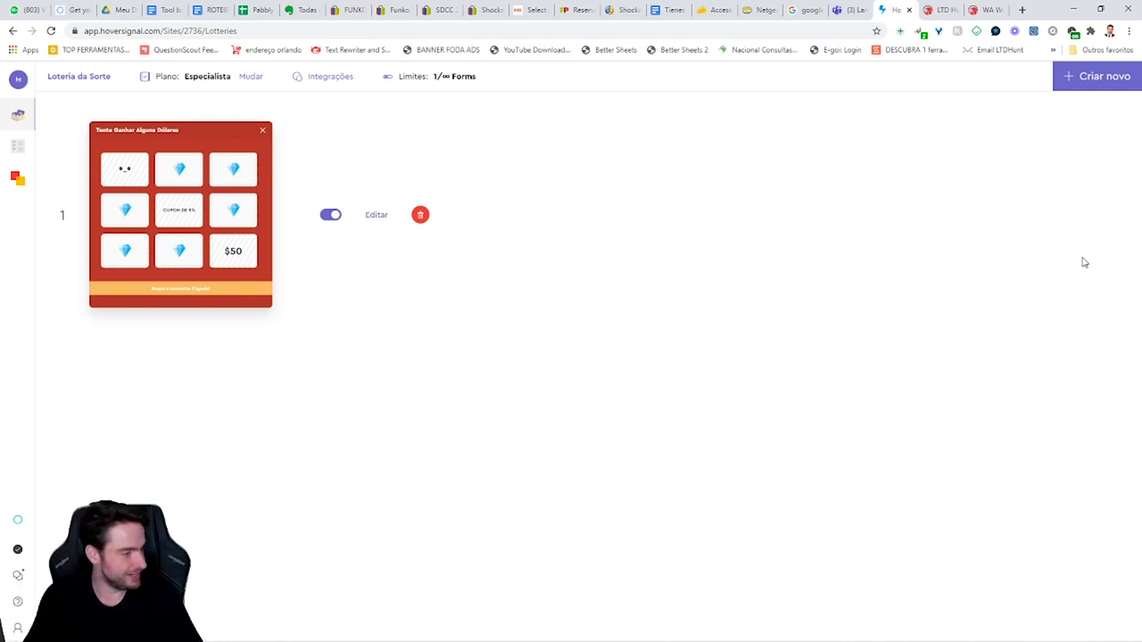
{"action": "left_click", "coordinate": [376, 214]}
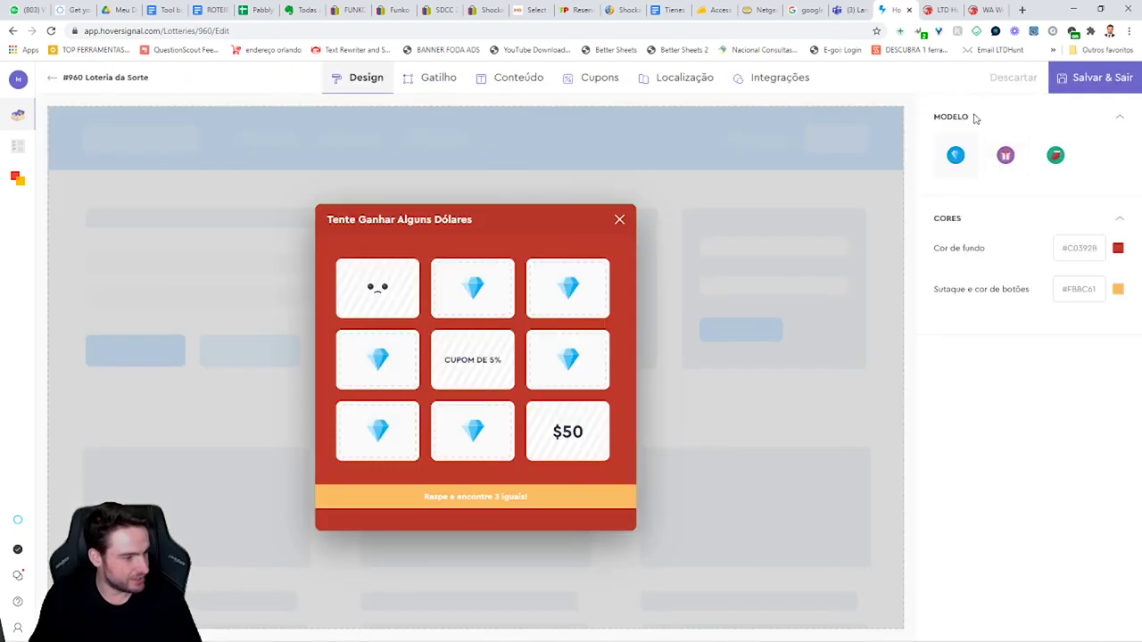
{"action": "left_click", "coordinate": [501, 83]}
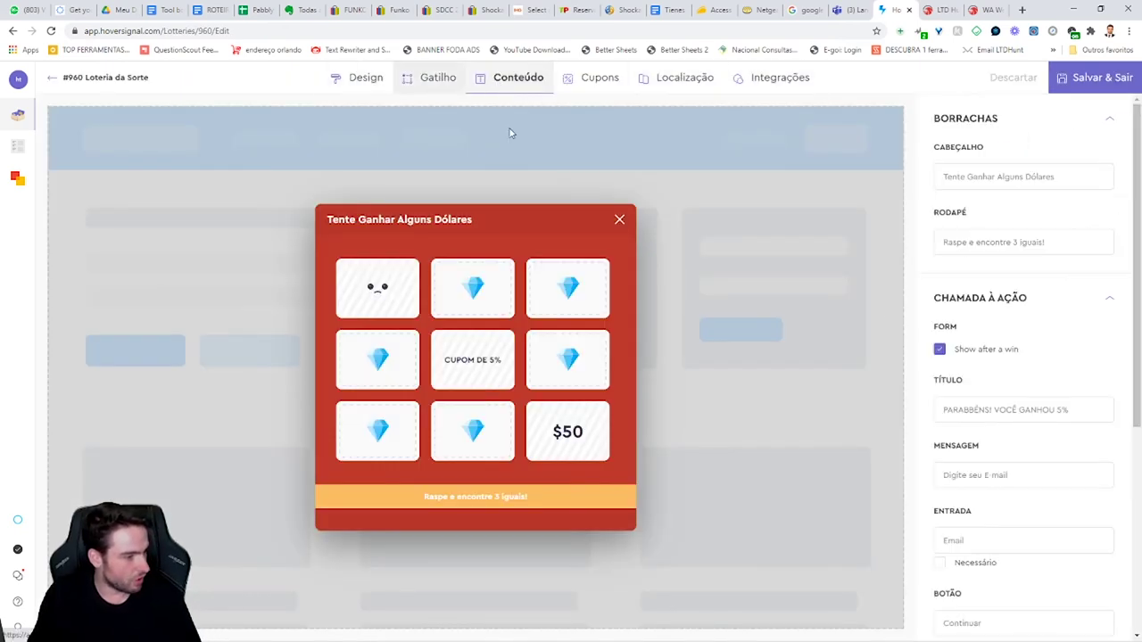
{"action": "scroll", "coordinate": [1015, 351], "scroll_direction": "down", "scroll_amount": 4}
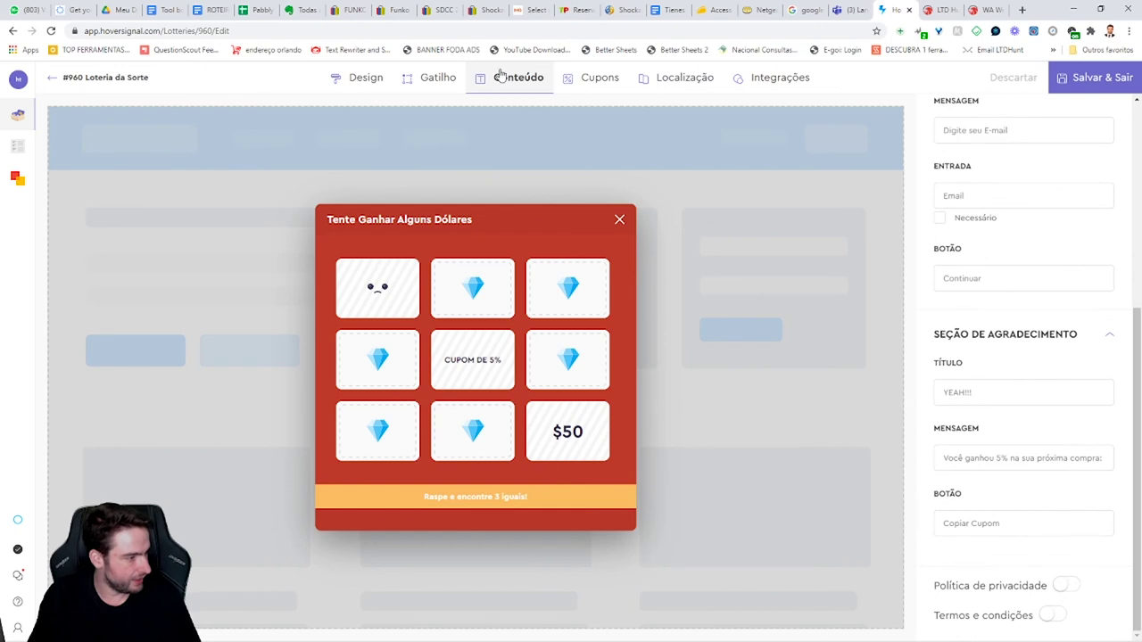
Step: Review the lottery's coupon codes and winning chances, and the list of pages where it is shown
{"action": "left_click", "coordinate": [593, 78]}
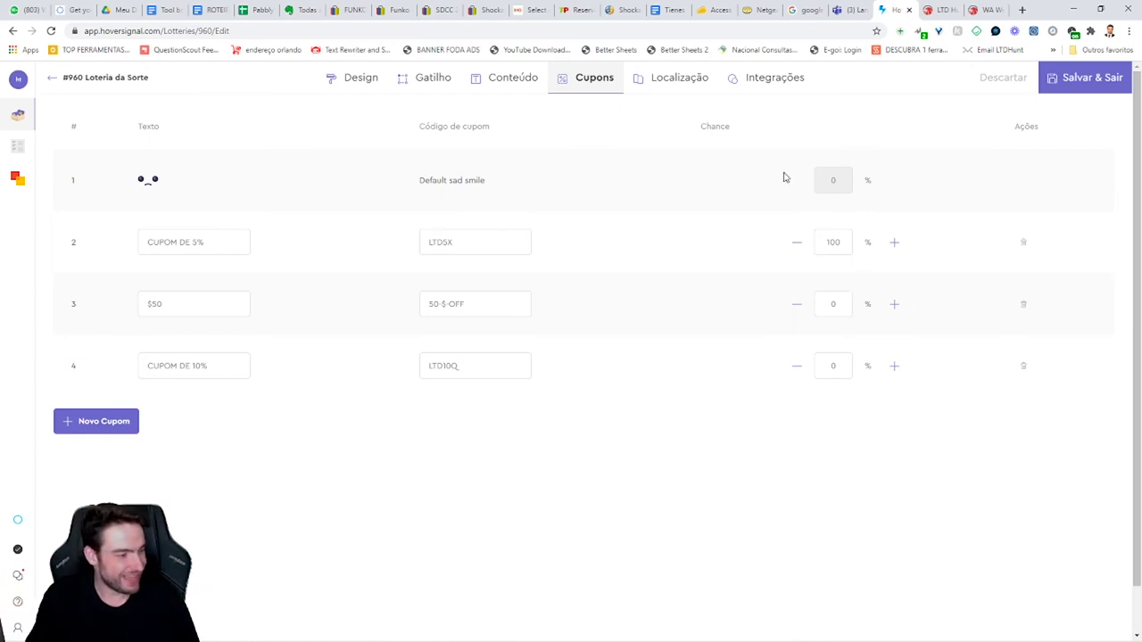
{"action": "left_click_drag", "start_coordinate": [526, 185], "coordinate": [466, 181]}
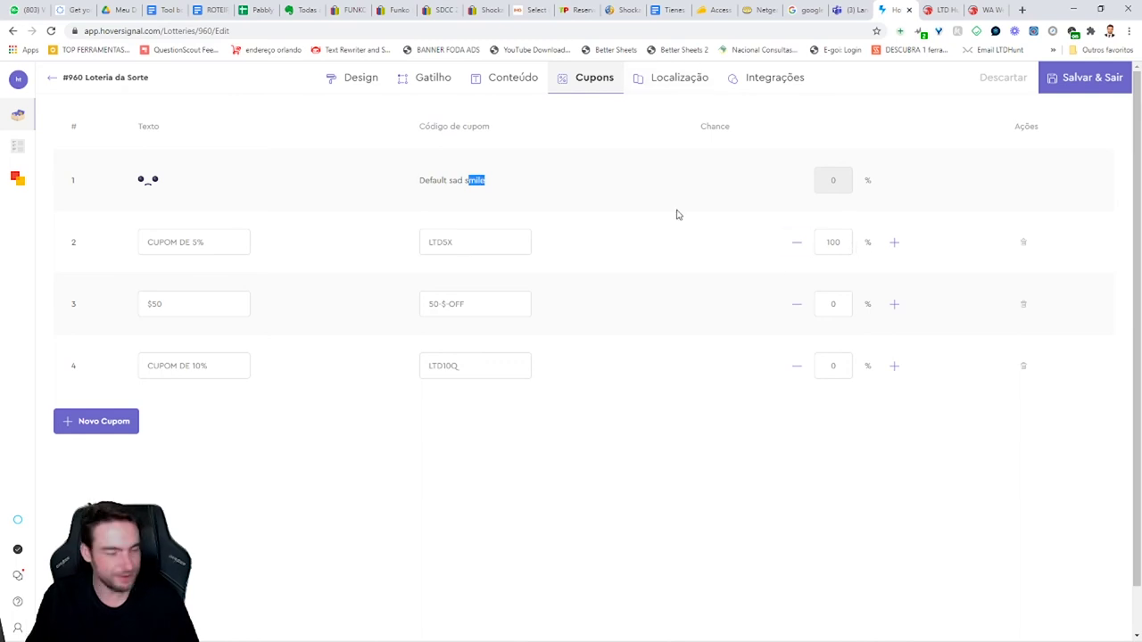
{"action": "left_click", "coordinate": [639, 80]}
{"action": "left_click_drag", "start_coordinate": [665, 280], "coordinate": [515, 268]}
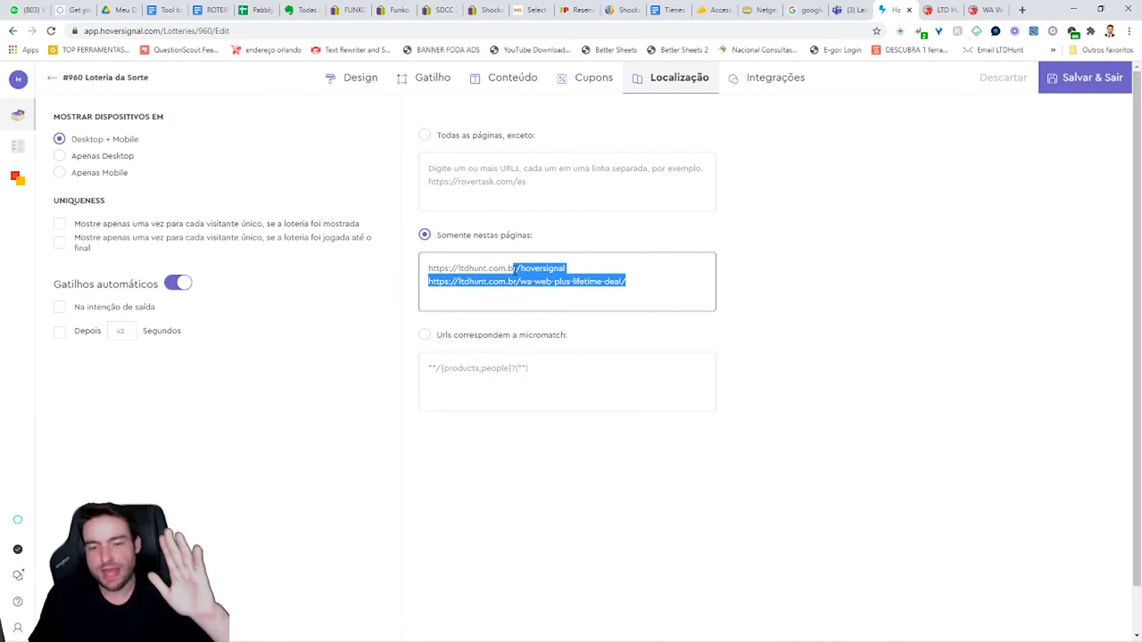
{"action": "left_click", "coordinate": [662, 290]}
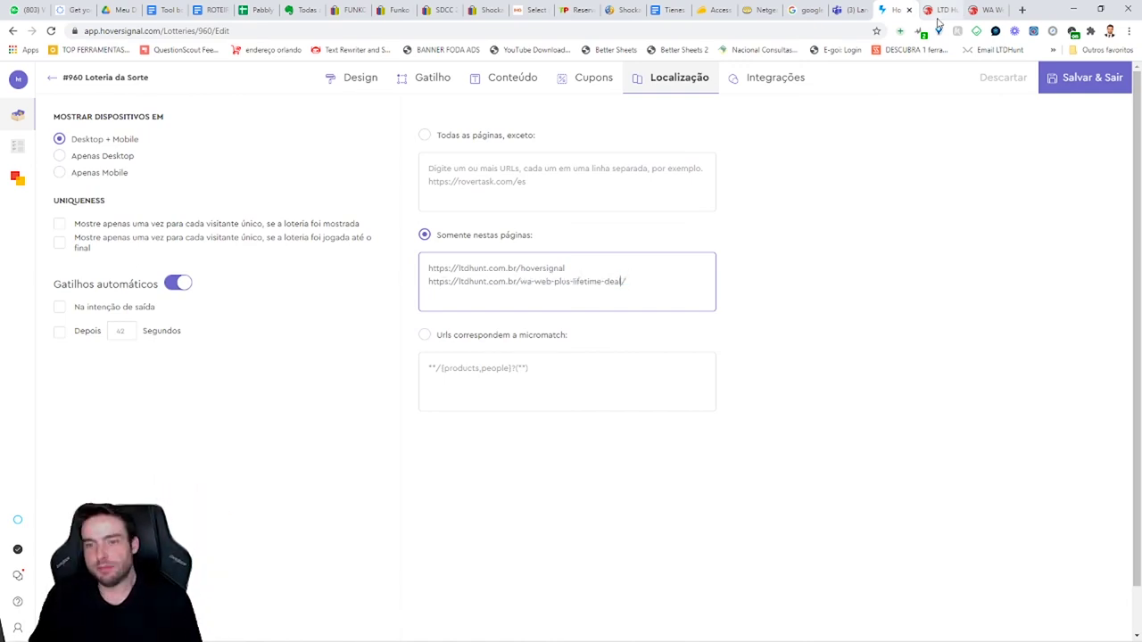
Step: Open the lottery on the WA Web Plus page of the LTD Hunt site and scratch cards to find three matching prizes
{"action": "left_click", "coordinate": [979, 14]}
{"action": "scroll", "coordinate": [609, 214], "scroll_direction": "down", "scroll_amount": 3}
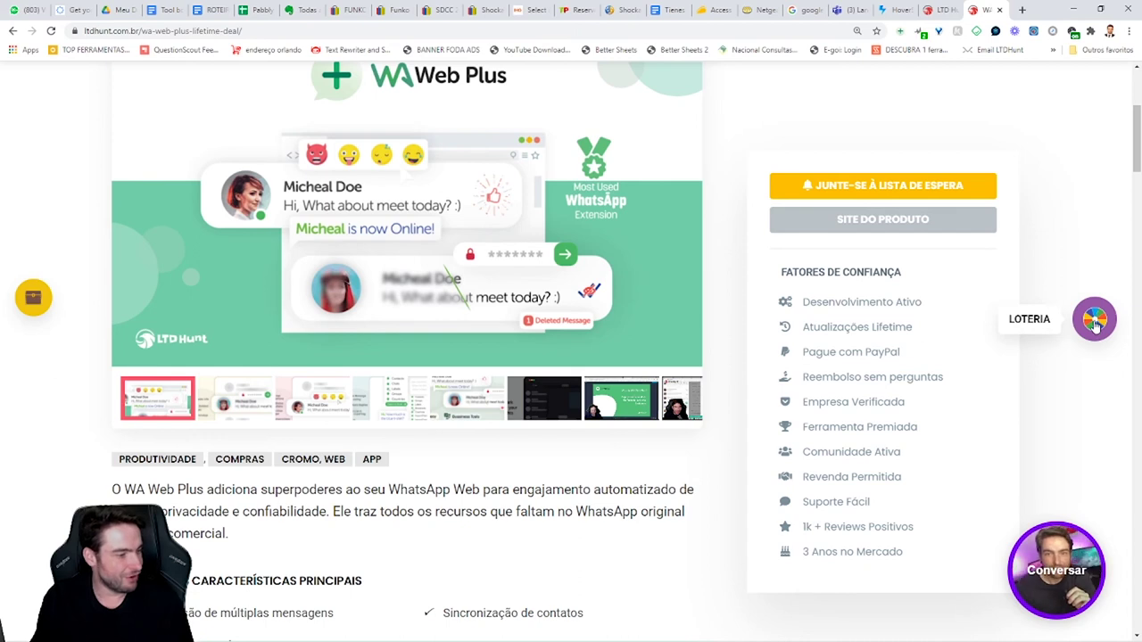
{"action": "left_click", "coordinate": [1094, 323]}
{"action": "mouse_move", "coordinate": [459, 255]}
{"action": "left_mouse_down"}
{"action": "mouse_move", "coordinate": [413, 255]}
{"action": "mouse_move", "coordinate": [457, 247]}
{"action": "mouse_move", "coordinate": [455, 274]}
{"action": "mouse_move", "coordinate": [554, 251]}
{"action": "mouse_move", "coordinate": [545, 273]}
{"action": "mouse_move", "coordinate": [679, 247]}
{"action": "mouse_move", "coordinate": [731, 252]}
{"action": "mouse_move", "coordinate": [707, 301]}
{"action": "mouse_move", "coordinate": [654, 337]}
{"action": "mouse_move", "coordinate": [721, 321]}
{"action": "mouse_move", "coordinate": [724, 341]}
{"action": "left_mouse_up"}
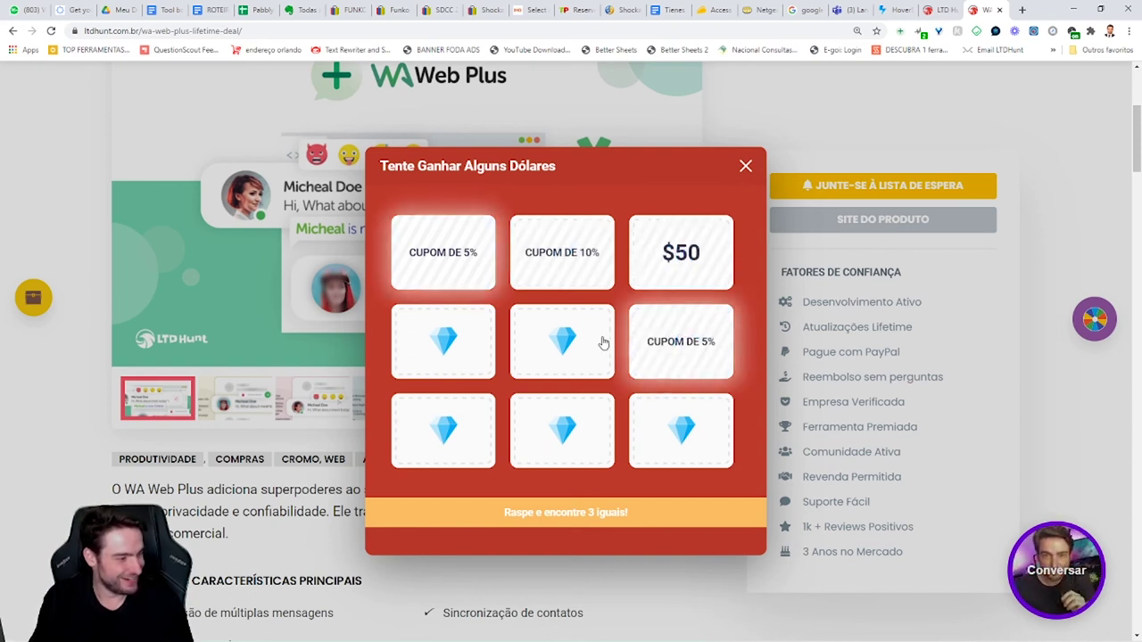
{"action": "mouse_move", "coordinate": [531, 343]}
{"action": "left_mouse_down"}
{"action": "mouse_move", "coordinate": [579, 318]}
{"action": "mouse_move", "coordinate": [607, 348]}
{"action": "mouse_move", "coordinate": [509, 370]}
{"action": "mouse_move", "coordinate": [579, 349]}
{"action": "left_mouse_up"}
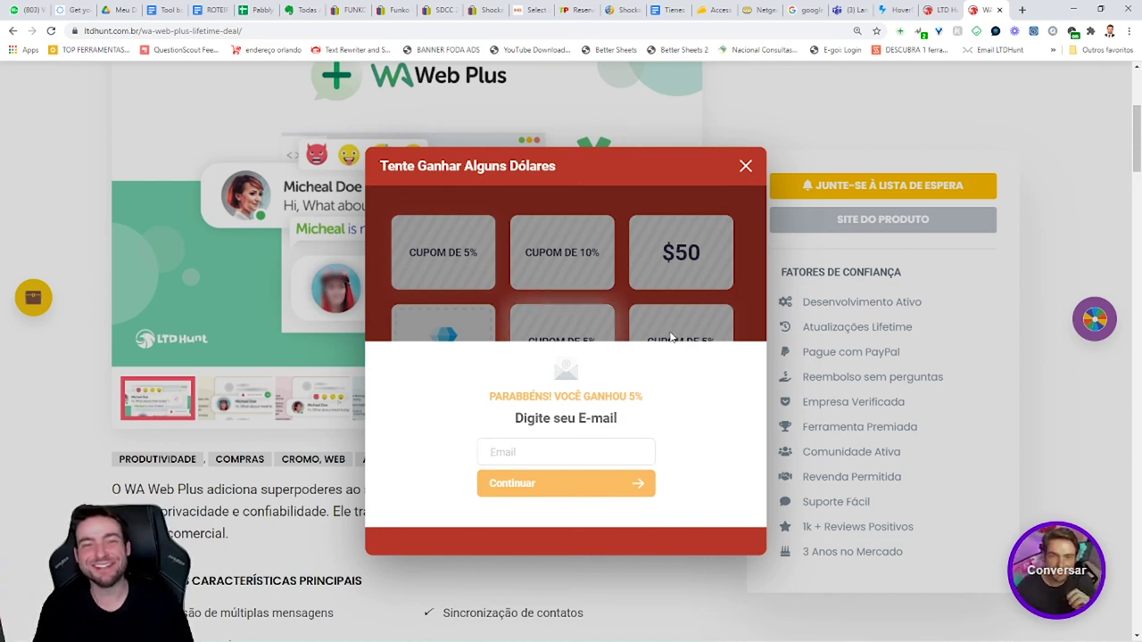
Step: Submit the participant's e-mail address to claim the lottery prize and copy the coupon code
{"action": "left_click", "coordinate": [535, 454]}
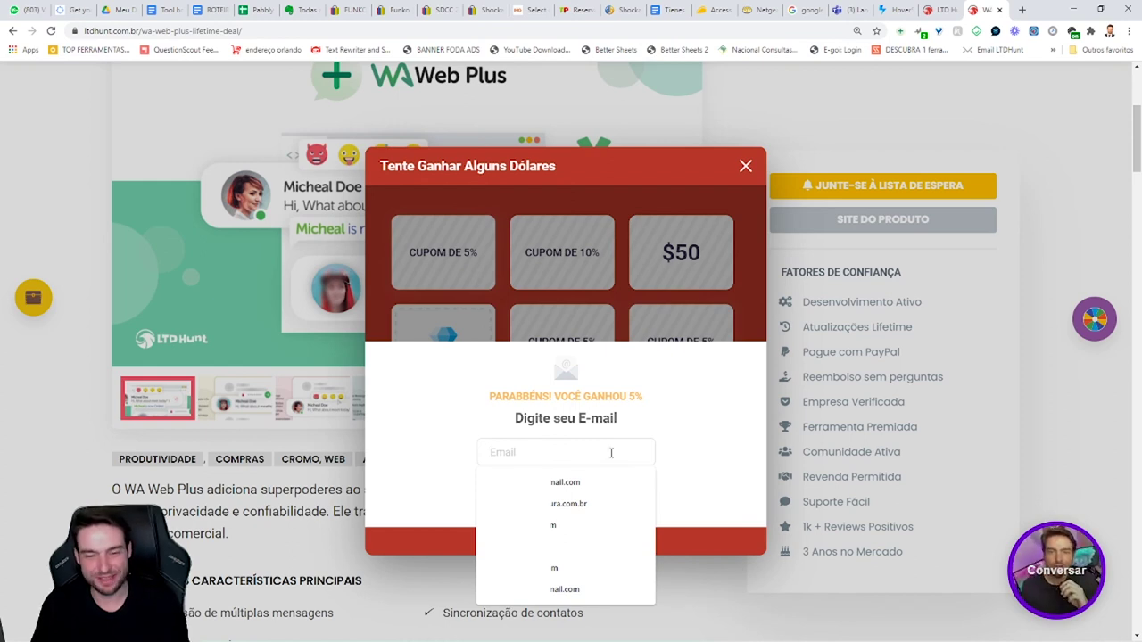
{"action": "left_click", "coordinate": [589, 482]}
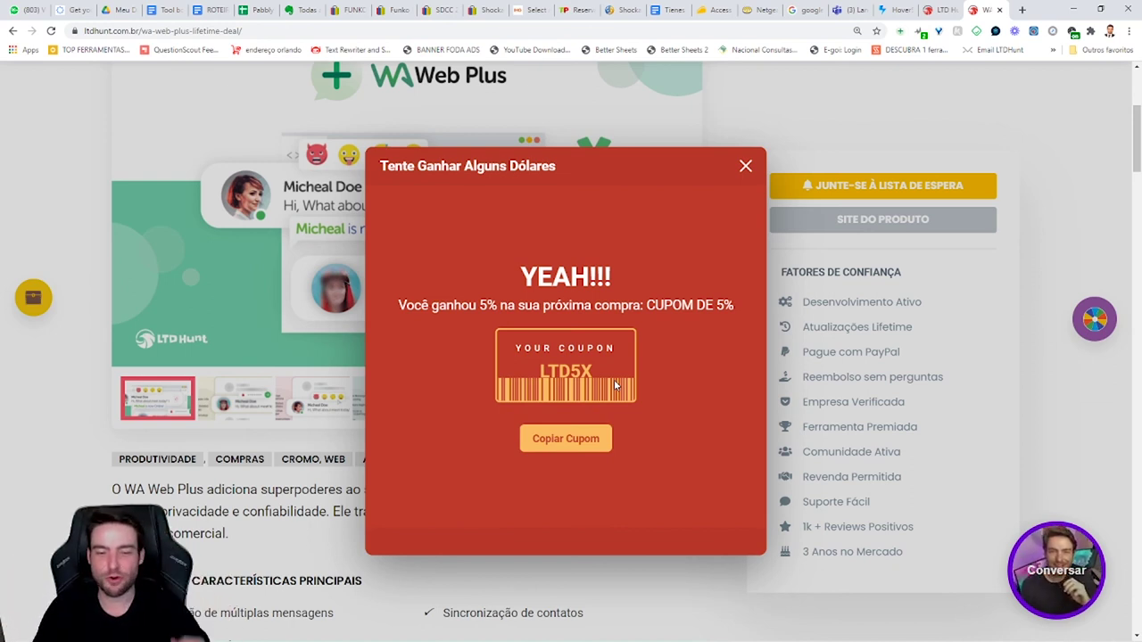
{"action": "left_click", "coordinate": [568, 438]}
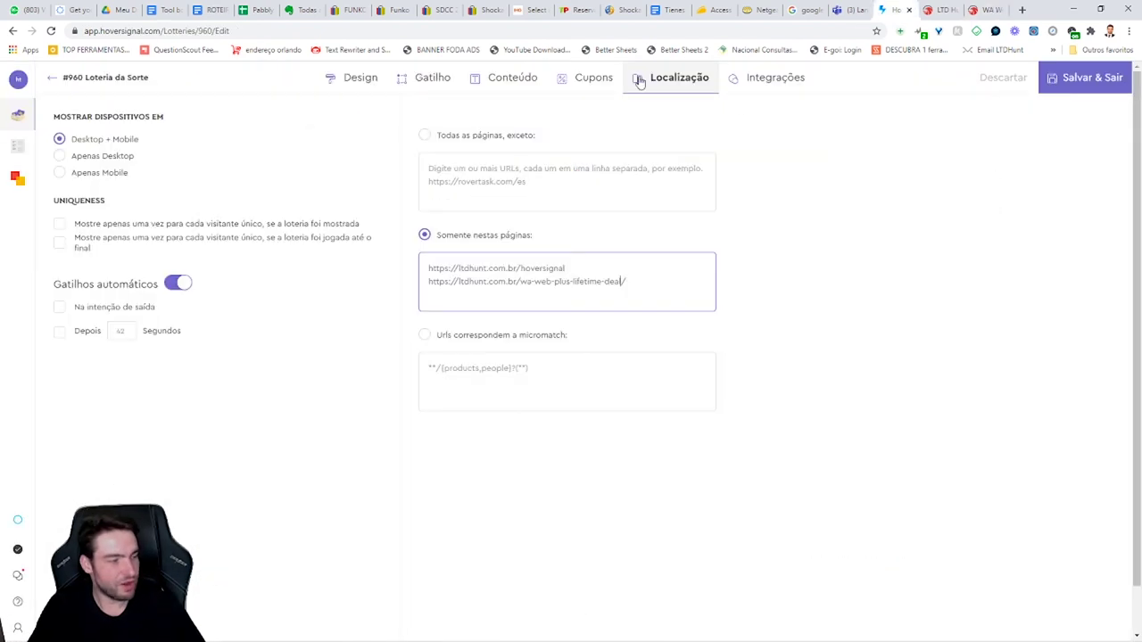
Step: Leave the Loteria da Sorte editor without saving and look through the catalogue of available Hoversignal widget types
{"action": "left_click", "coordinate": [1004, 85]}
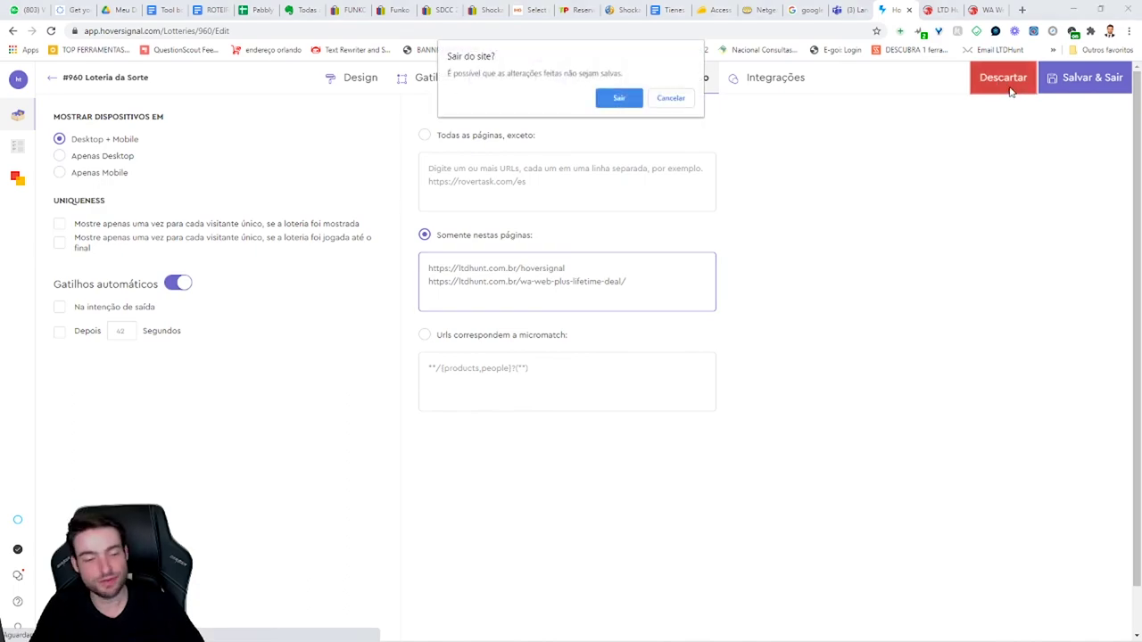
{"action": "left_click", "coordinate": [619, 97]}
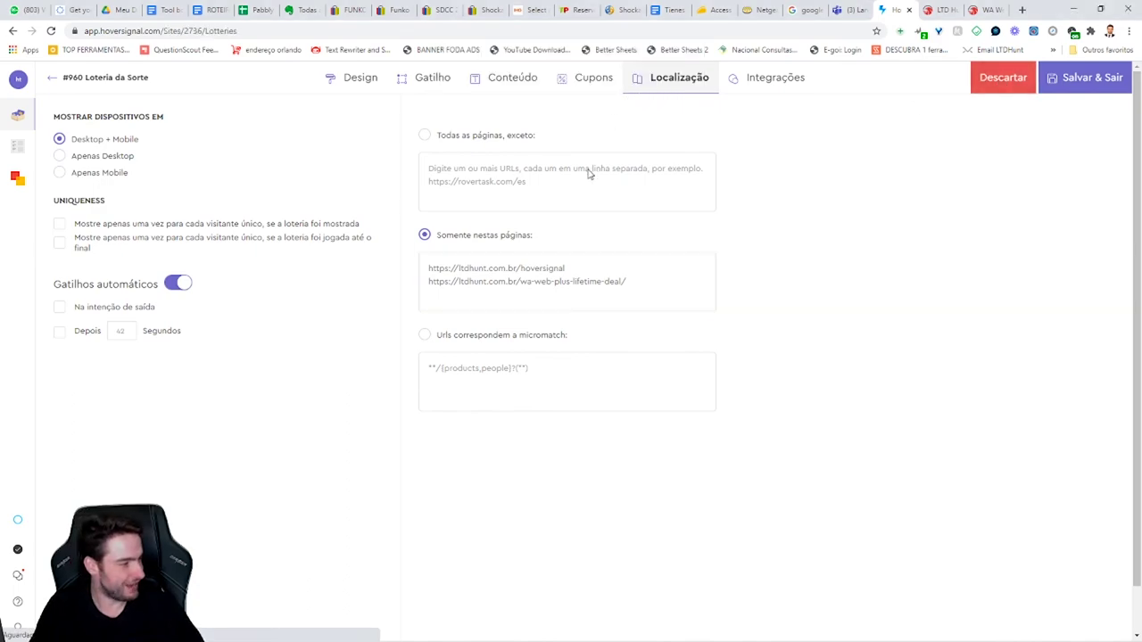
{"action": "scroll", "coordinate": [862, 273], "scroll_direction": "down", "scroll_amount": 1}
{"action": "scroll", "coordinate": [861, 273], "scroll_direction": "down", "scroll_amount": 3}
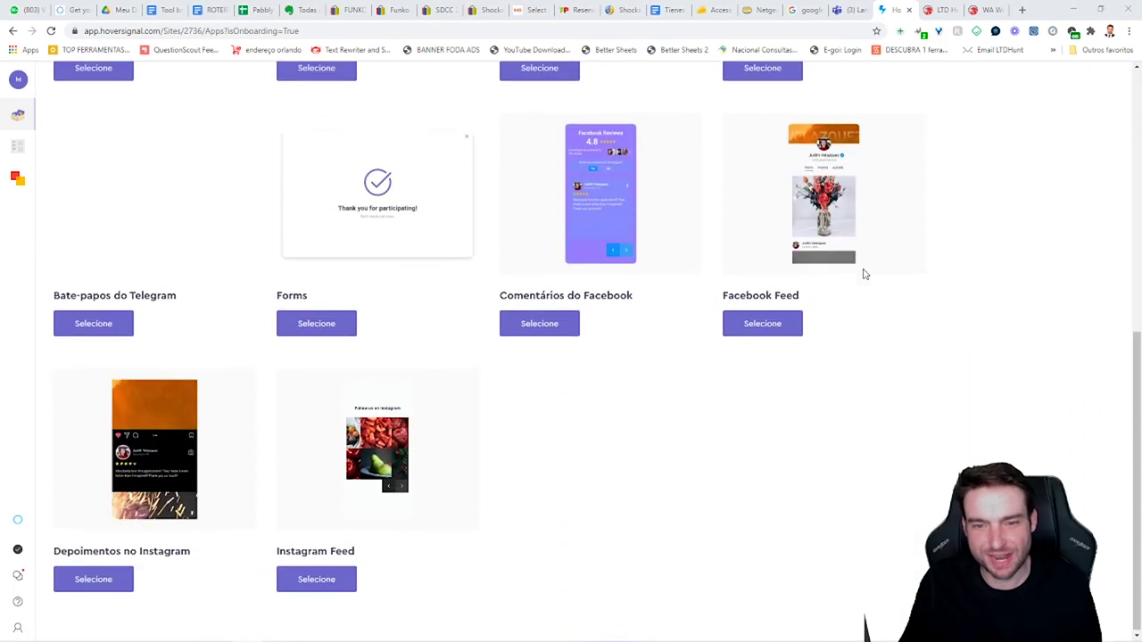
{"action": "scroll", "coordinate": [861, 273], "scroll_direction": "up", "scroll_amount": 3}
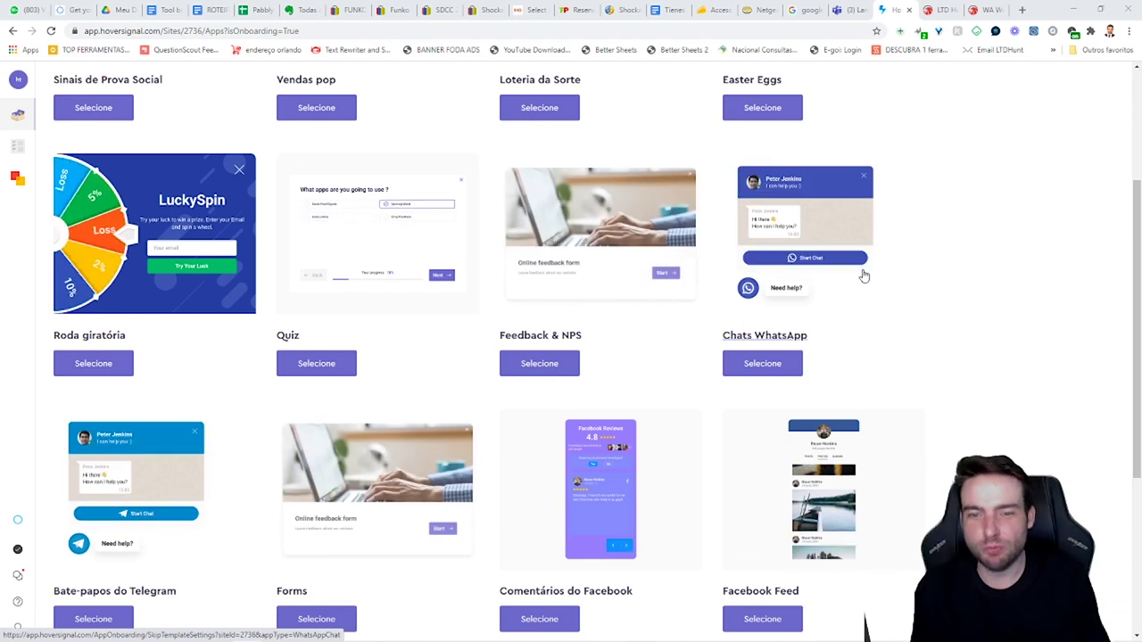
{"action": "scroll", "coordinate": [634, 237], "scroll_direction": "up", "scroll_amount": 2}
{"action": "scroll", "coordinate": [624, 250], "scroll_direction": "up", "scroll_amount": 1}
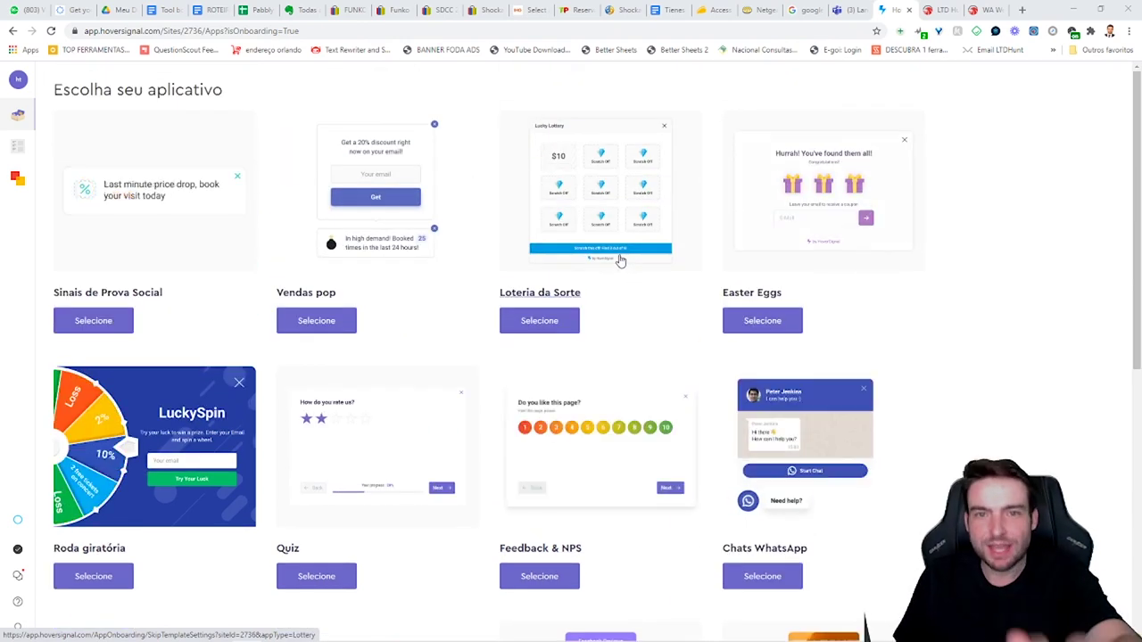